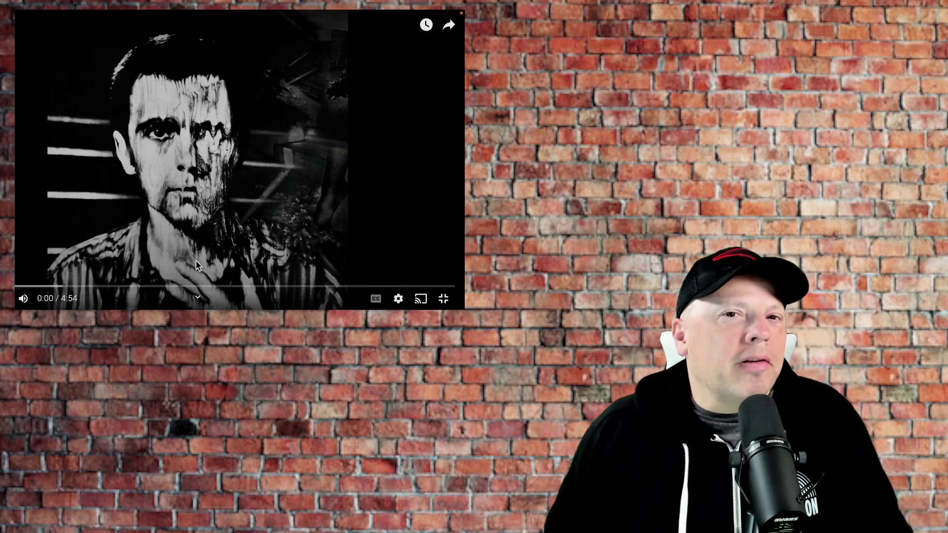
click(196, 260)
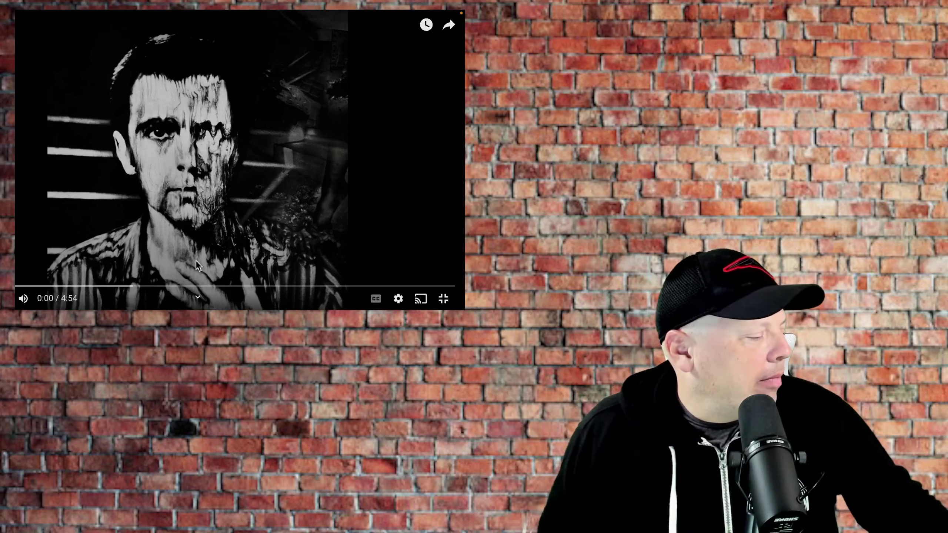